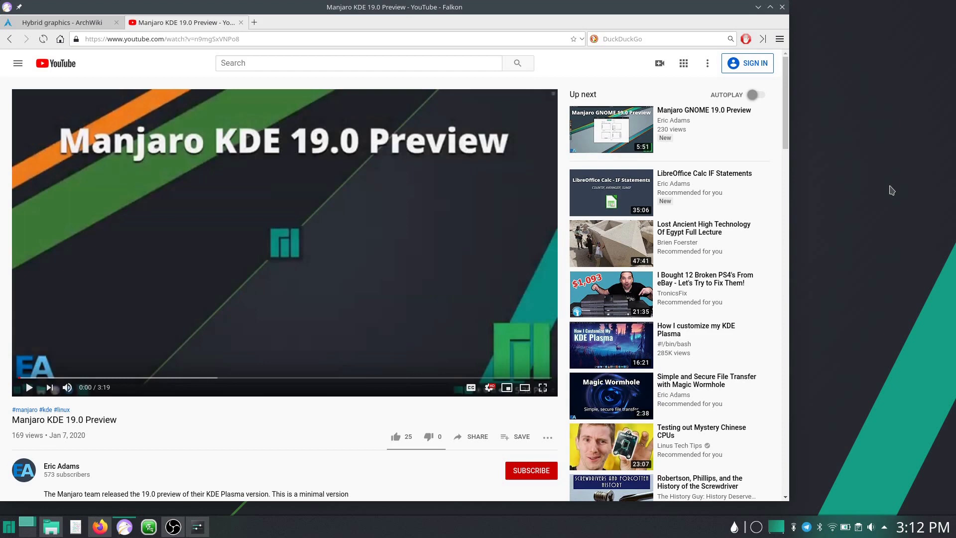
Step: Scroll down to the Manjaro KDE 19.0 Preview video's comments, including the NVIDIA PRIME performance question
{"action": "scroll", "coordinate": [377, 206], "scroll_direction": "down", "scroll_amount": 1}
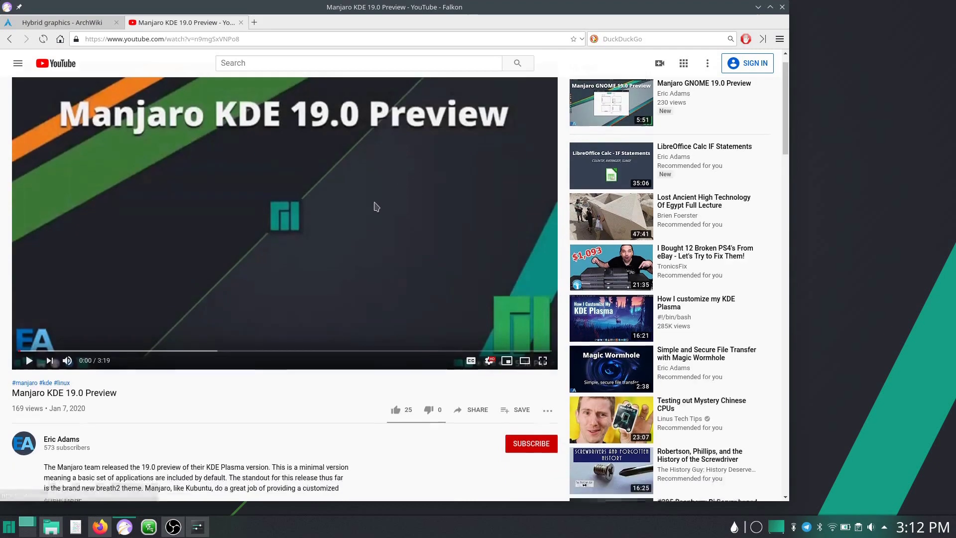
{"action": "scroll", "coordinate": [377, 206], "scroll_direction": "down", "scroll_amount": 10}
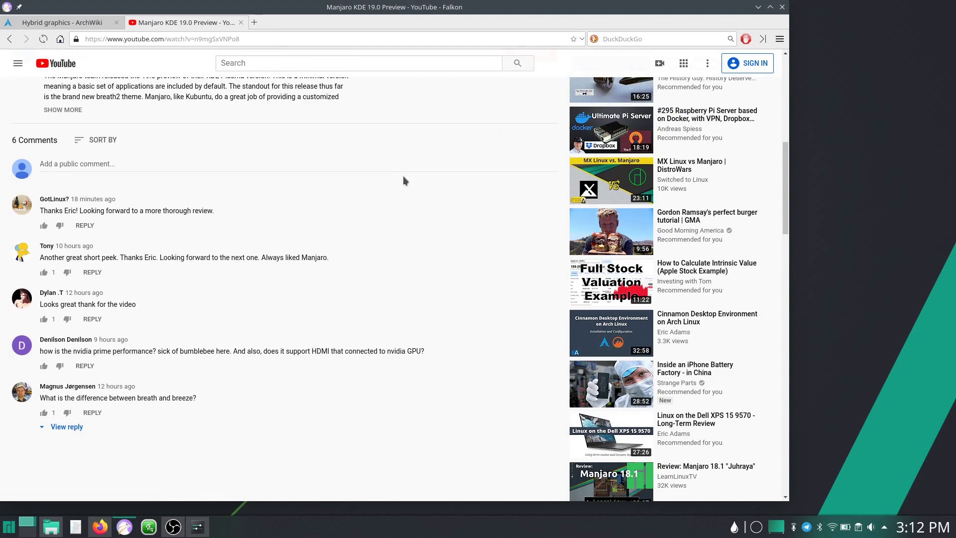
{"action": "scroll", "coordinate": [90, 297], "scroll_direction": "down", "scroll_amount": 1}
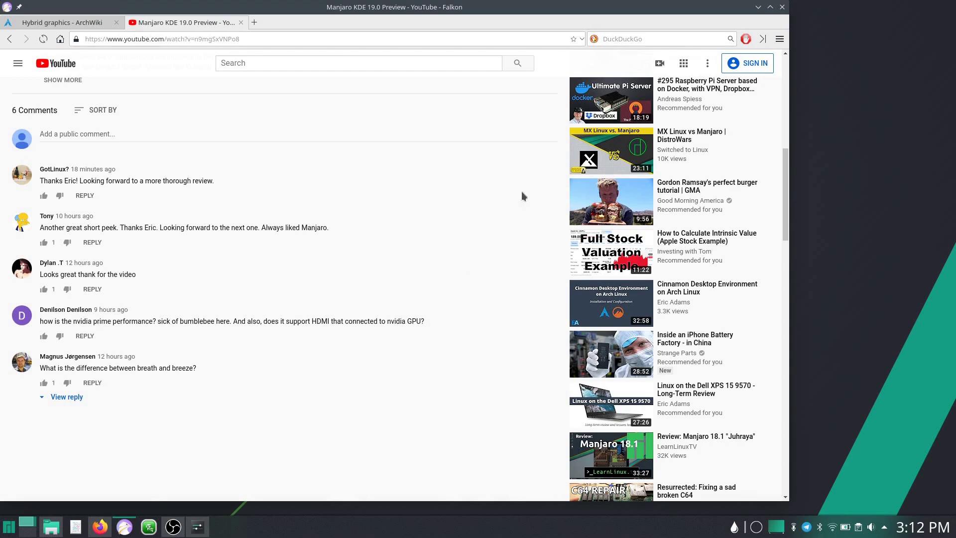
Step: Minimise Falkon and check the actions for the installed 440xx PRIME driver in Hardware Configuration
{"action": "left_click", "coordinate": [758, 6]}
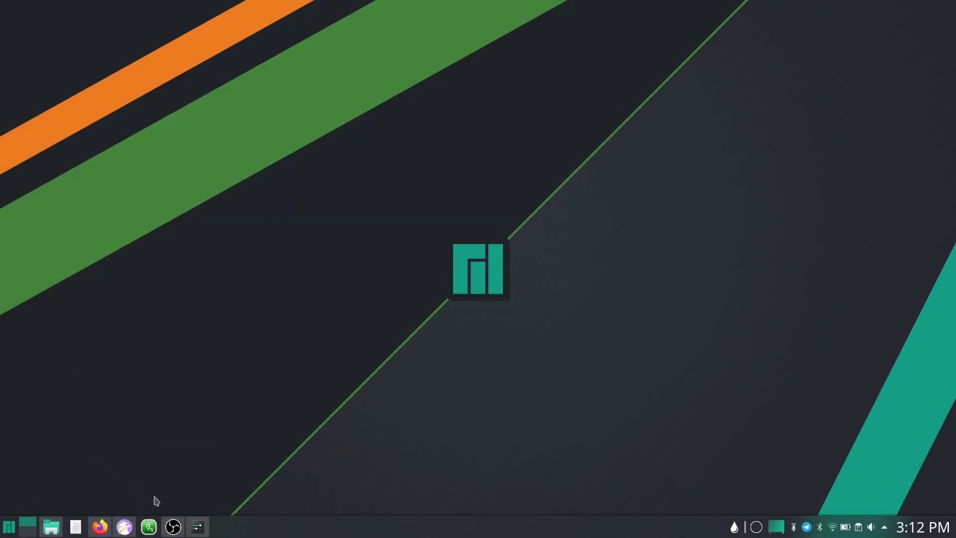
{"action": "mouse_move", "coordinate": [197, 526]}
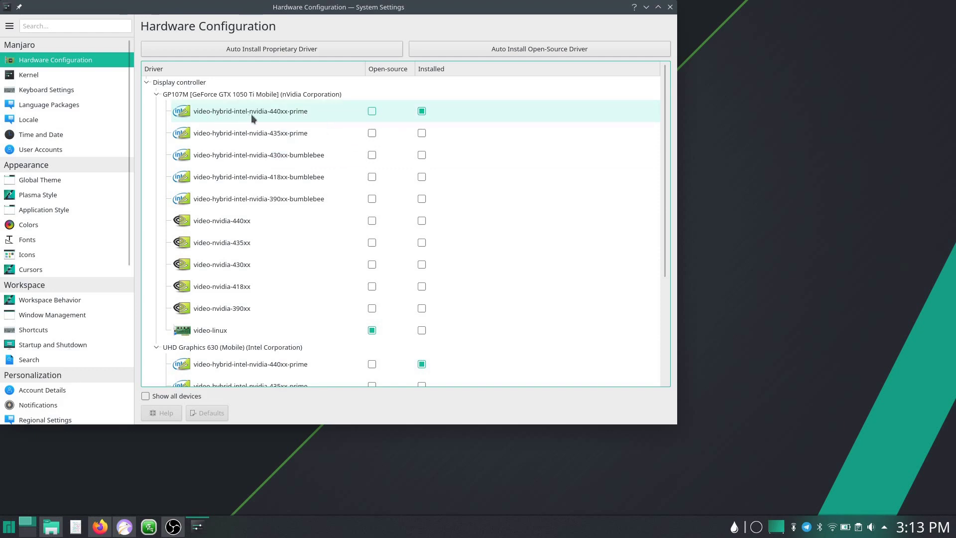
{"action": "right_click", "coordinate": [432, 110]}
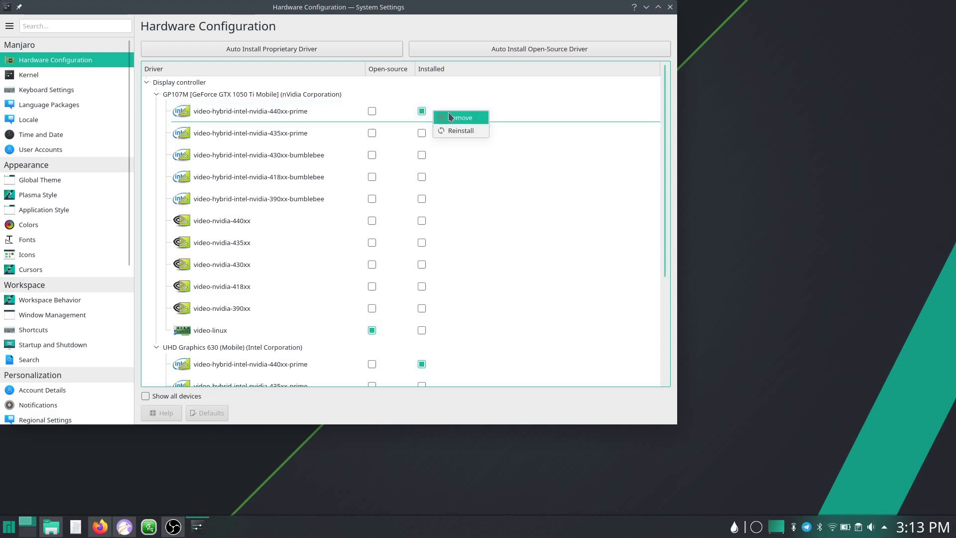
{"action": "left_click", "coordinate": [327, 164]}
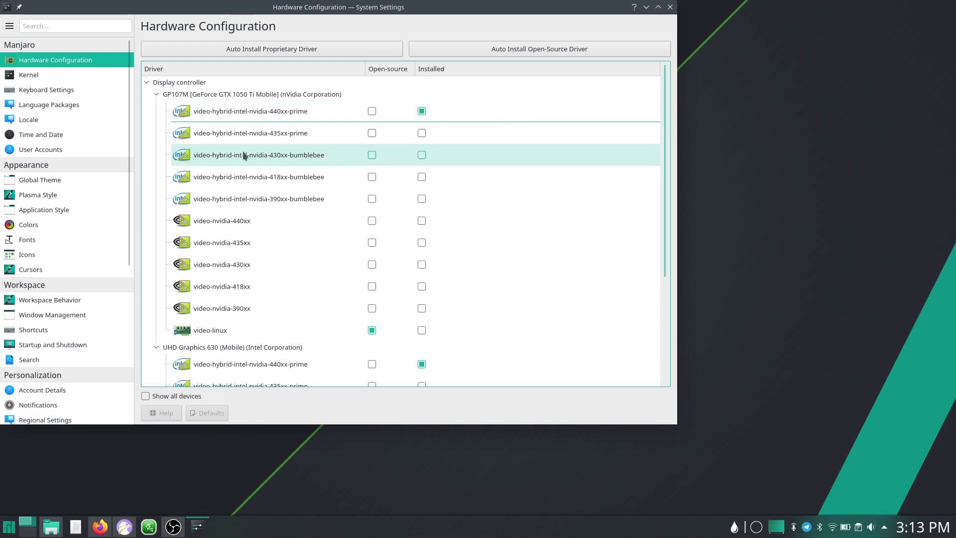
Step: Compare the 430xx Bumblebee and 440xx PRIME driver options without installing or removing anything
{"action": "right_click", "coordinate": [292, 158]}
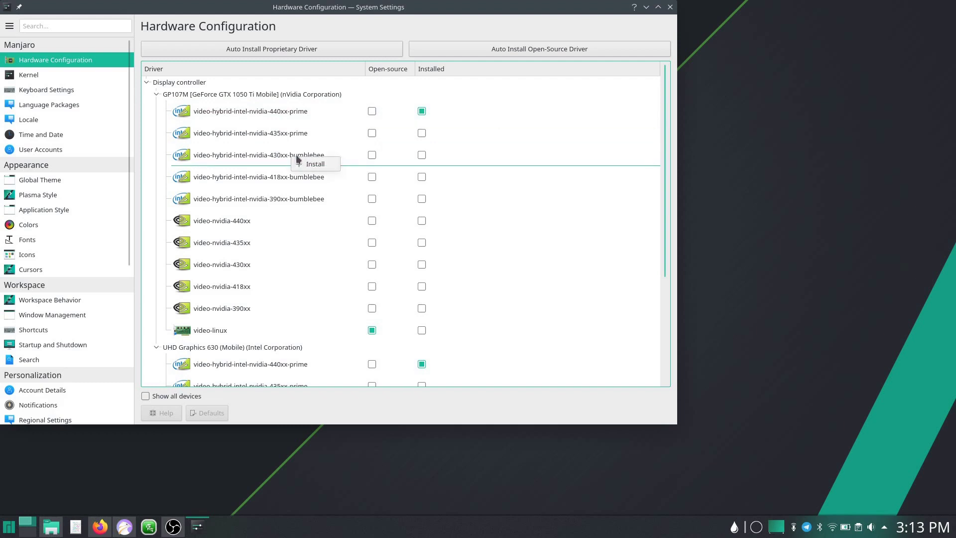
{"action": "left_click", "coordinate": [353, 154]}
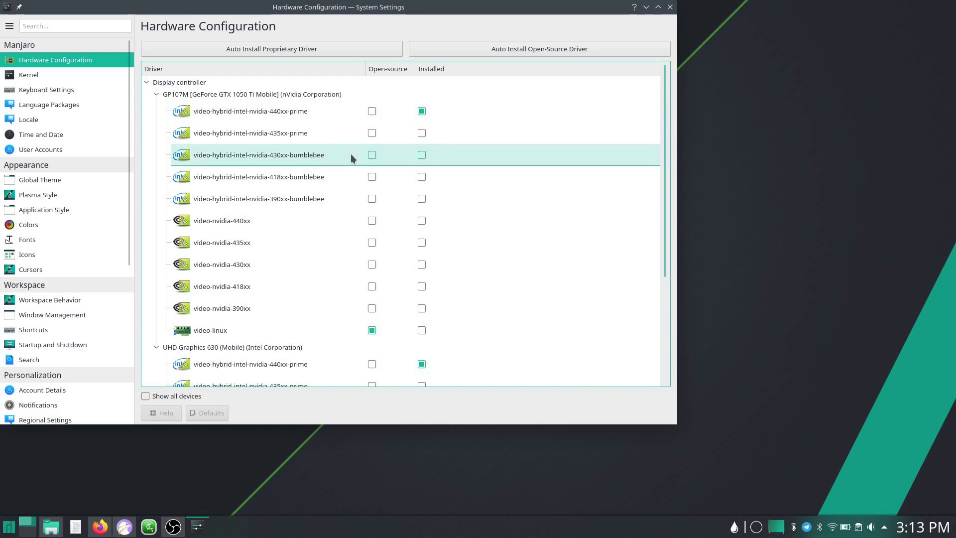
{"action": "right_click", "coordinate": [332, 112]}
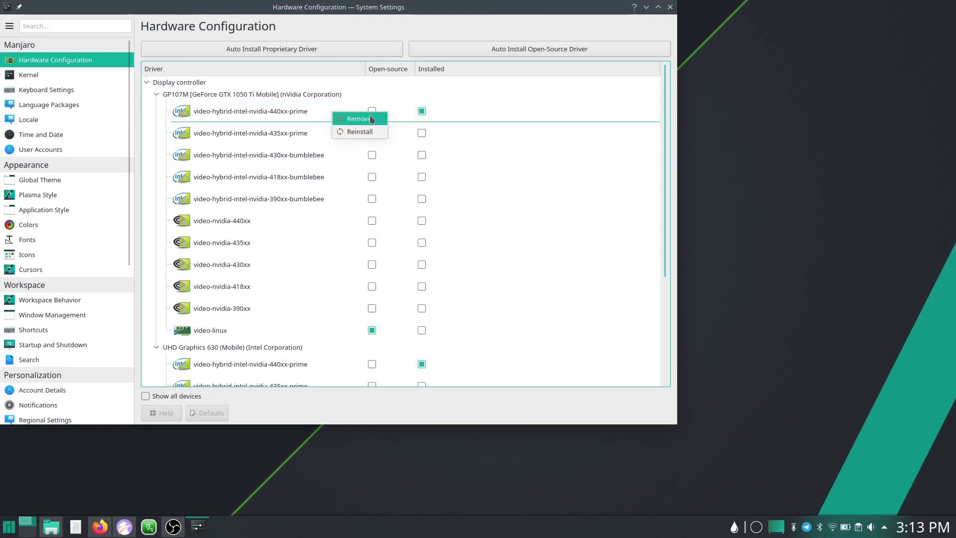
{"action": "left_click", "coordinate": [486, 111]}
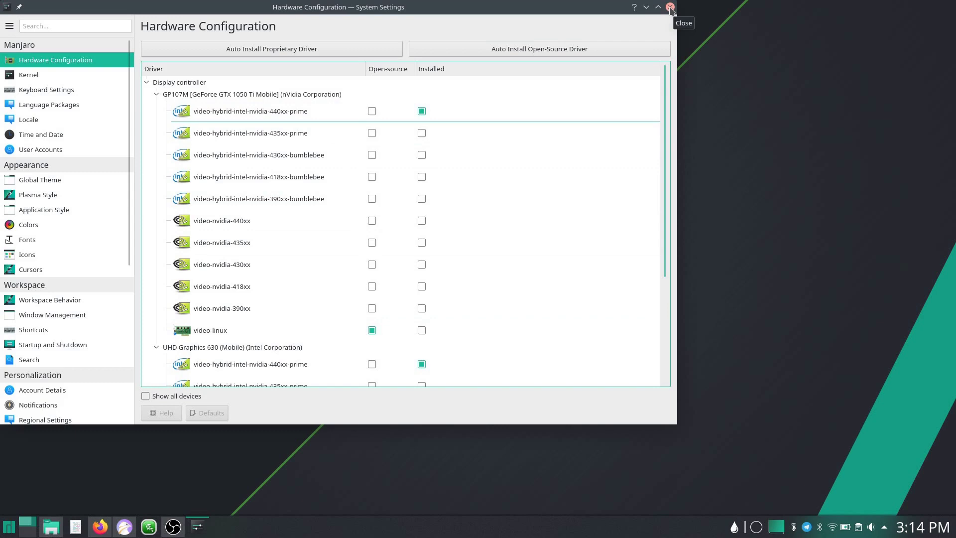
Step: Close System Settings and switch to the ArchWiki Hybrid graphics page in Falkon
{"action": "left_click", "coordinate": [671, 7]}
{"action": "left_click", "coordinate": [78, 23]}
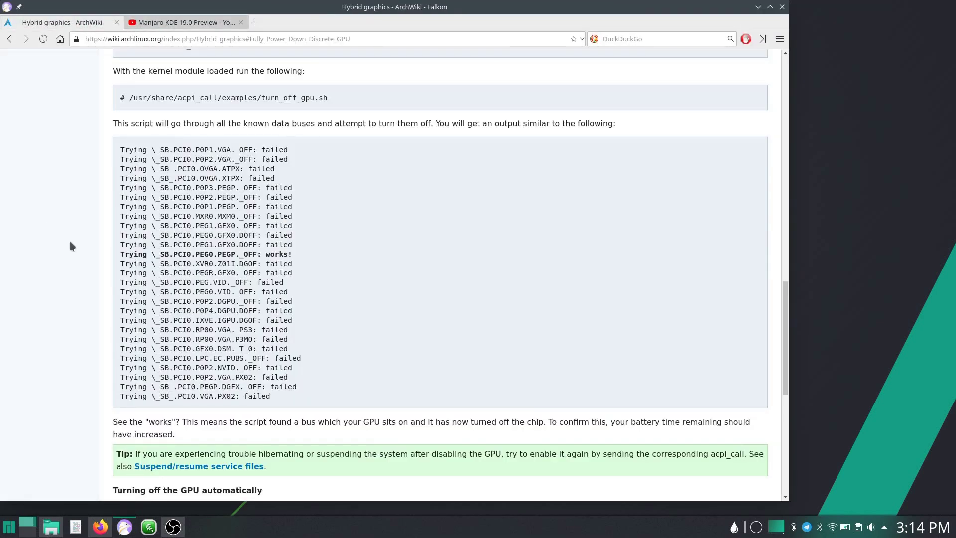
{"action": "scroll", "coordinate": [70, 242], "scroll_direction": "up", "scroll_amount": 6}
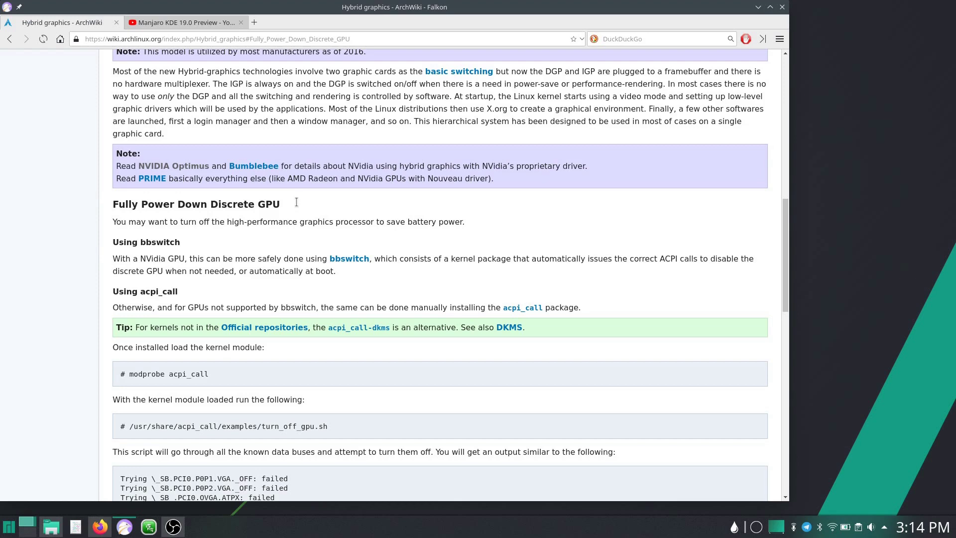
Step: Read the acpi_call section on powering down the discrete GPU, then return to the top
{"action": "scroll", "coordinate": [139, 219], "scroll_direction": "down", "scroll_amount": 3}
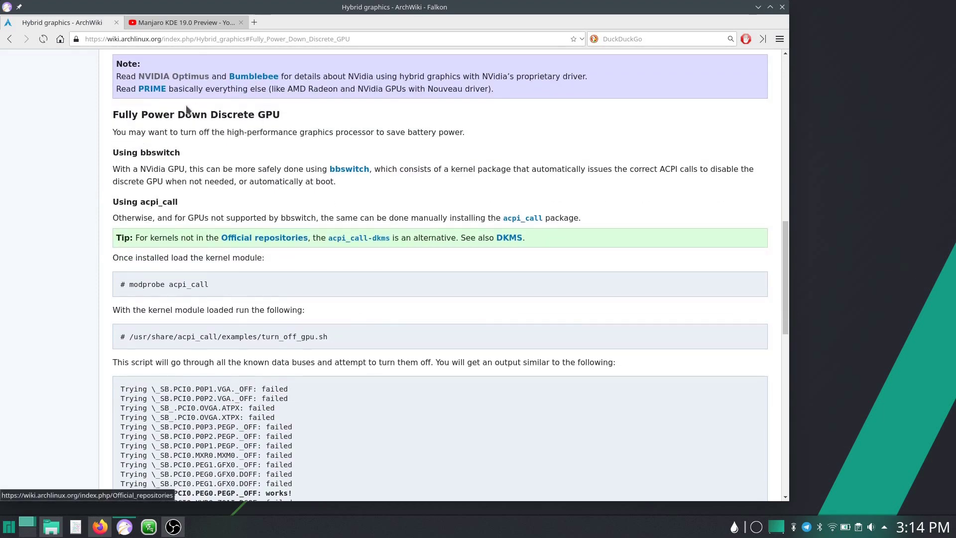
{"action": "scroll", "coordinate": [208, 160], "scroll_direction": "down", "scroll_amount": 2}
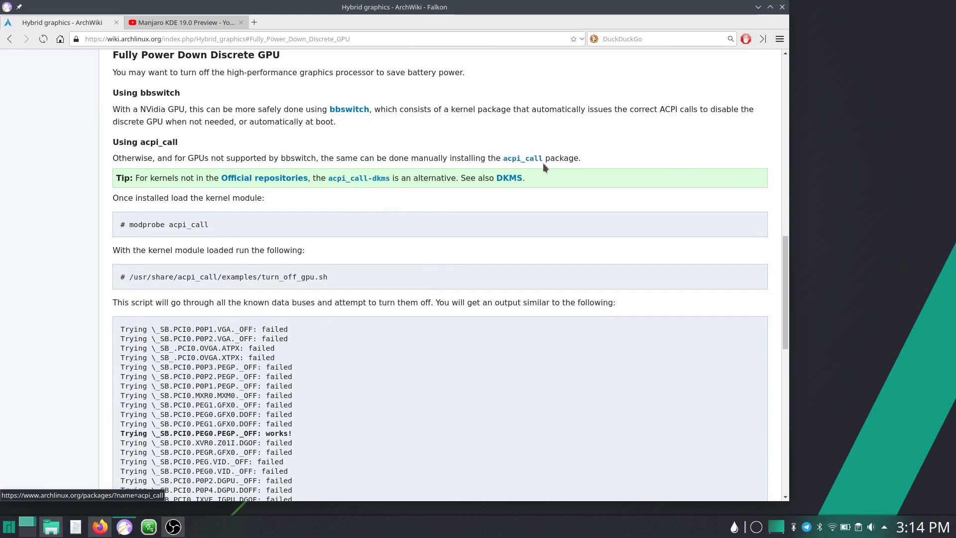
{"action": "scroll", "coordinate": [272, 277], "scroll_direction": "down", "scroll_amount": 10}
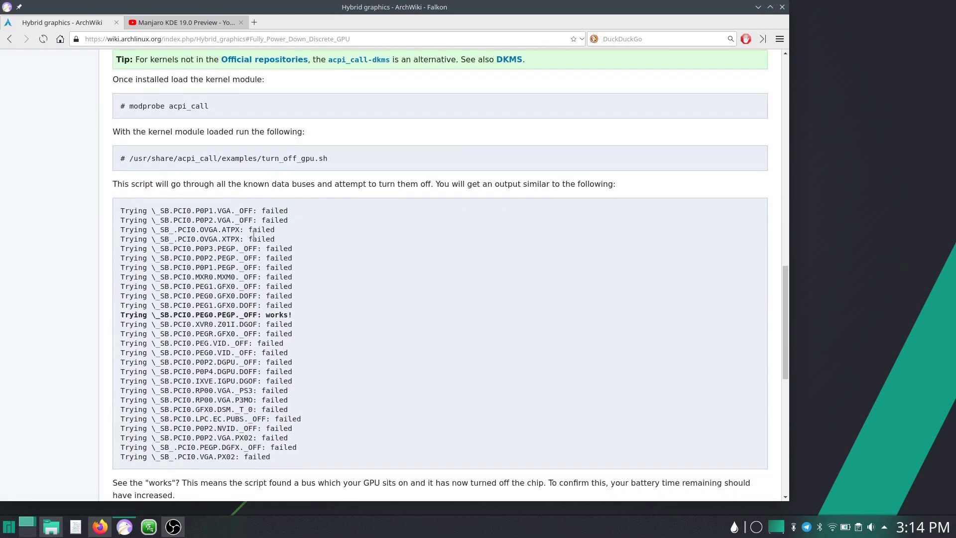
{"action": "scroll", "coordinate": [221, 240], "scroll_direction": "down", "scroll_amount": 1}
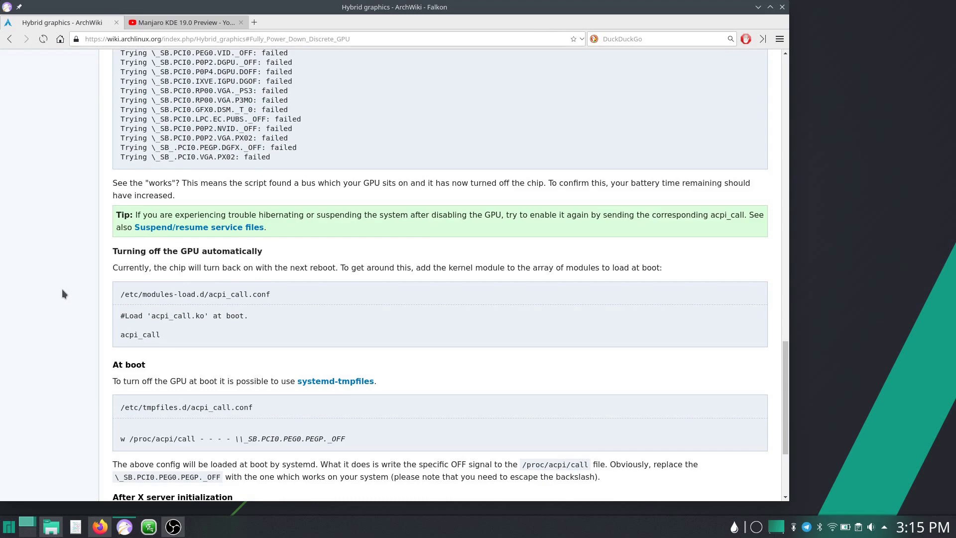
{"action": "scroll", "coordinate": [68, 294], "scroll_direction": "down", "scroll_amount": 3}
{"action": "scroll", "coordinate": [68, 294], "scroll_direction": "up", "scroll_amount": 7}
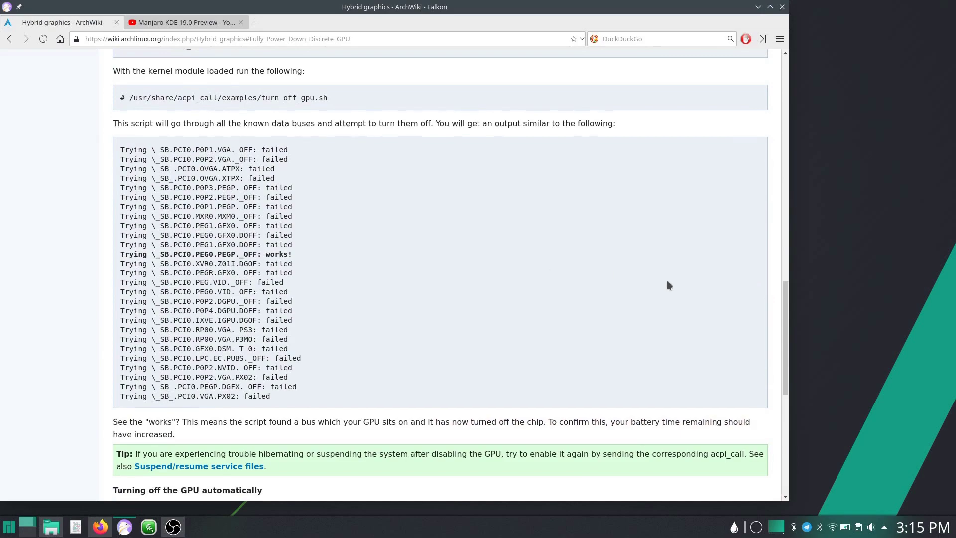
{"action": "left_click_drag", "start_coordinate": [787, 324], "coordinate": [787, 105]}
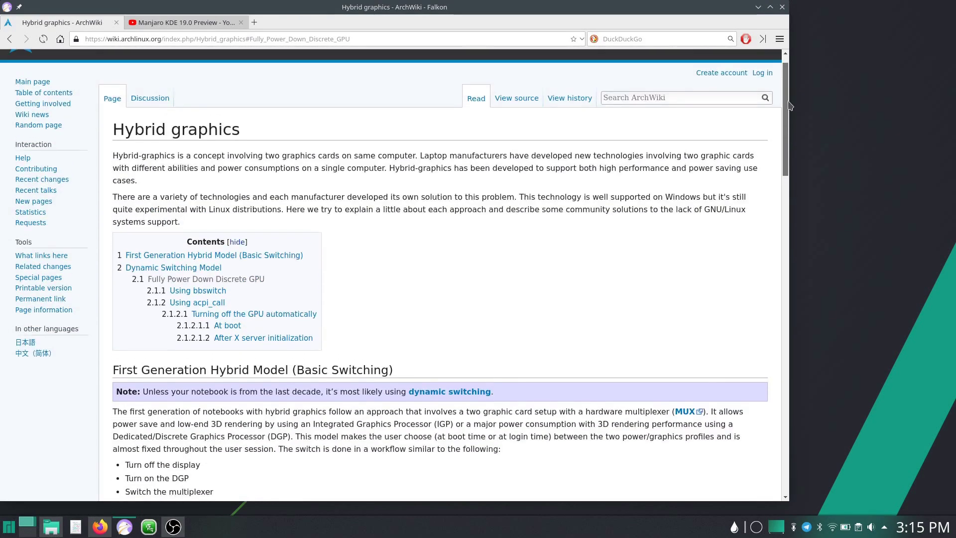
{"action": "left_click", "coordinate": [126, 531]}
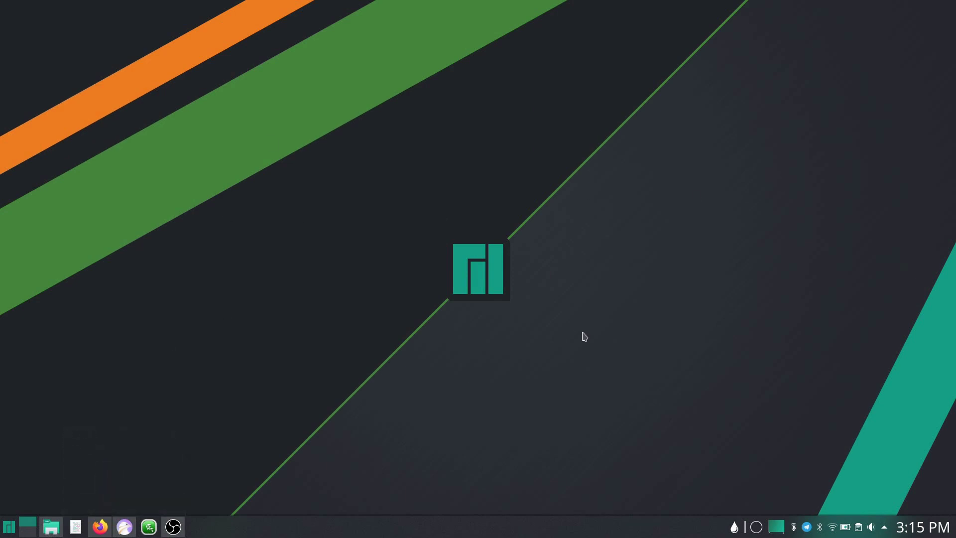
{"action": "left_click", "coordinate": [9, 526]}
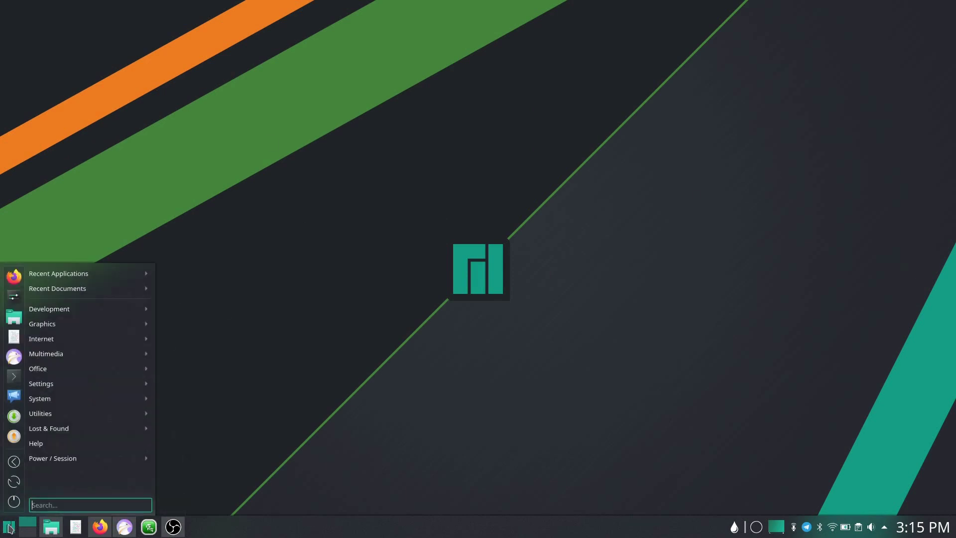
{"action": "left_click", "coordinate": [14, 356]}
{"action": "left_click", "coordinate": [670, 8]}
{"action": "left_click", "coordinate": [9, 528]}
{"action": "type", "text": "about"}
{"action": "key", "text": "Return"}
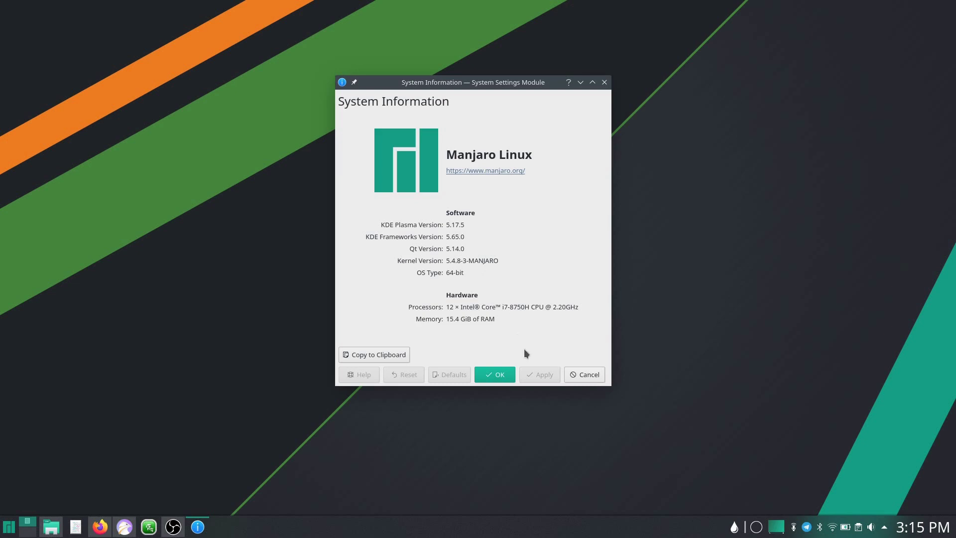
{"action": "left_click", "coordinate": [584, 375]}
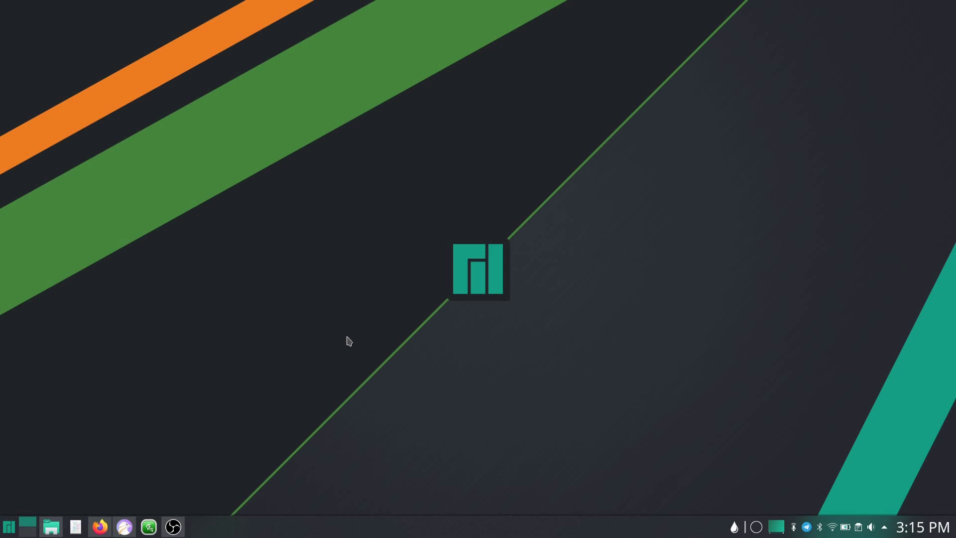
{"action": "left_click", "coordinate": [9, 526]}
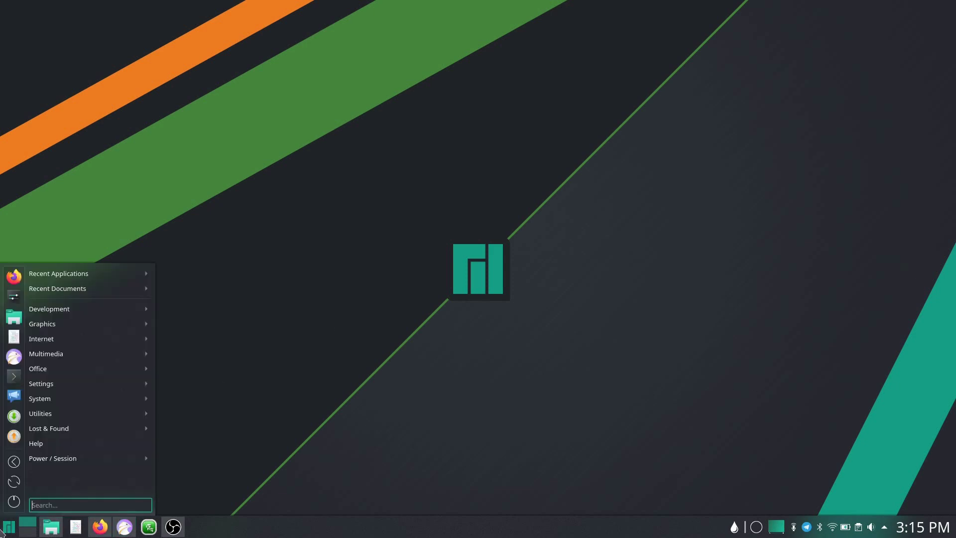
{"action": "mouse_move", "coordinate": [89, 321]}
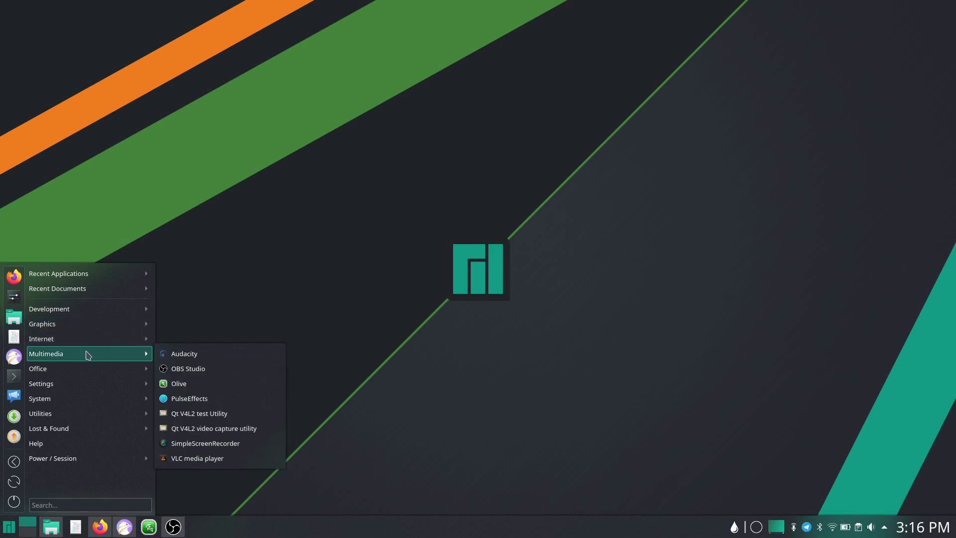
{"action": "mouse_move", "coordinate": [88, 389]}
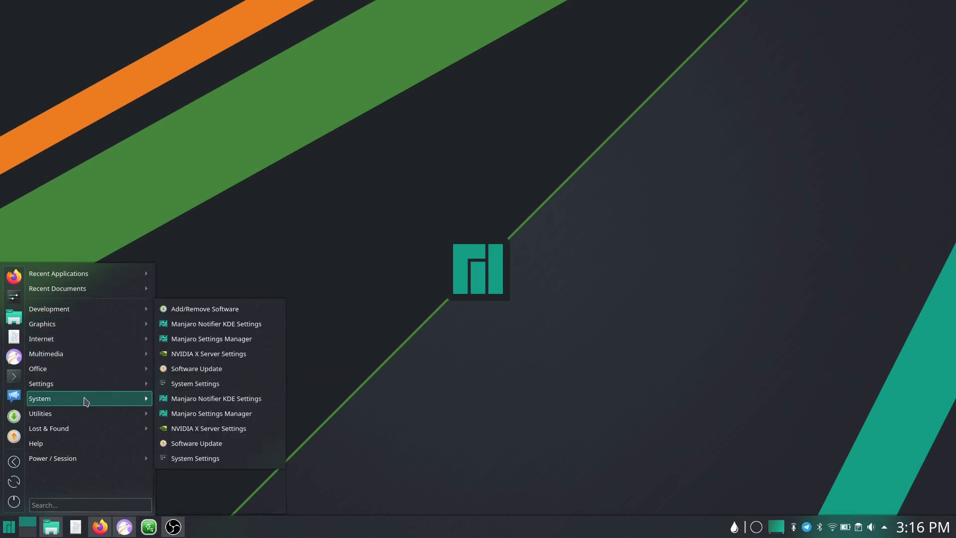
{"action": "left_click", "coordinate": [287, 230]}
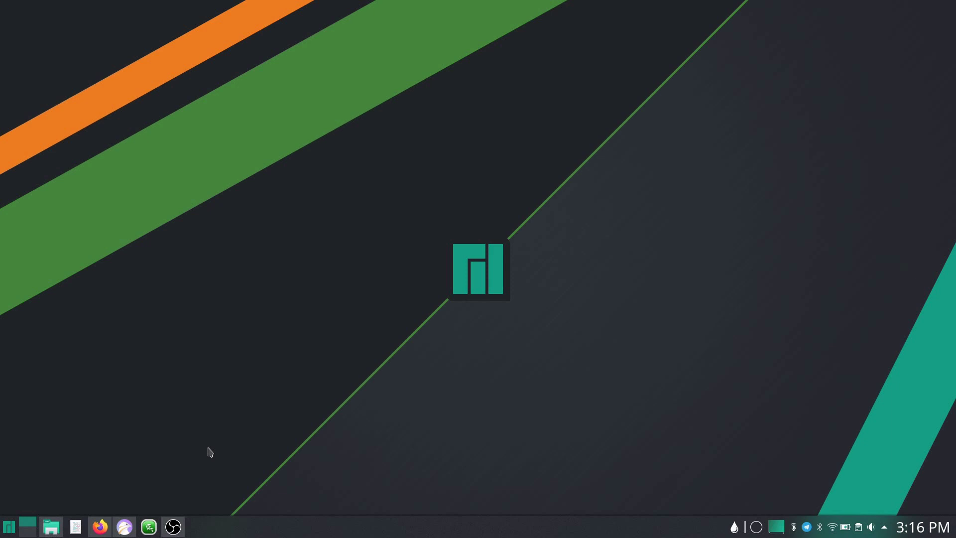
{"action": "mouse_move", "coordinate": [174, 524]}
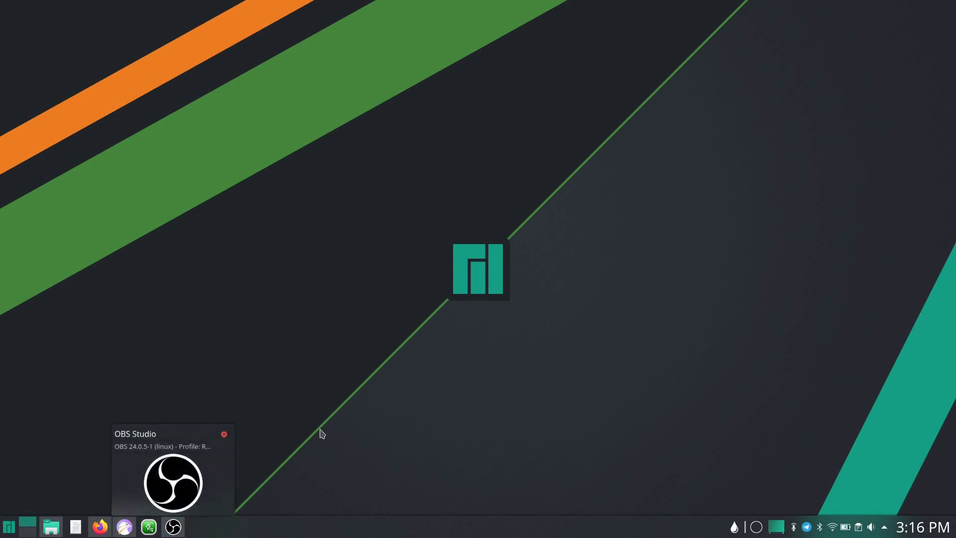